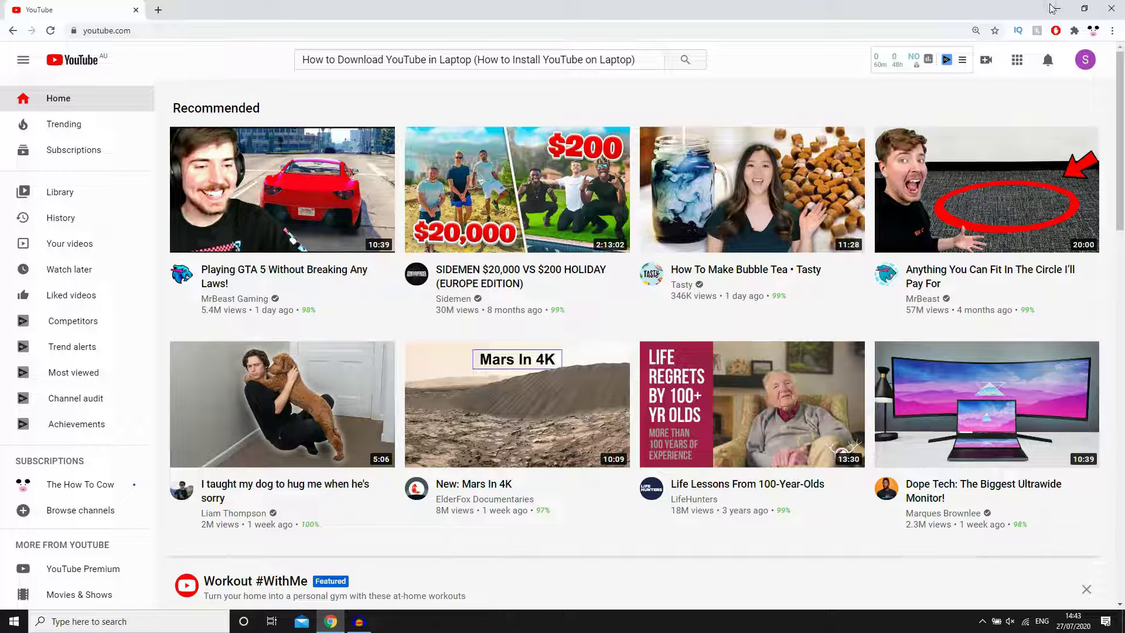
Open Chrome's Create shortcut dialog for YouTube from the three-dot menu
click(1115, 34)
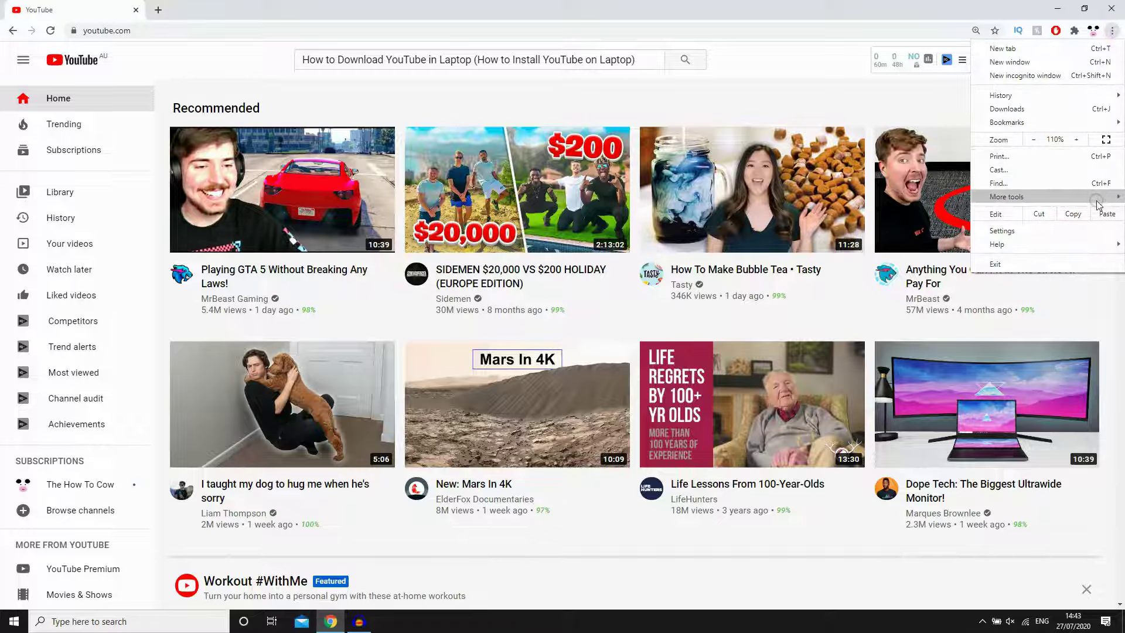
mouse_move(1012, 198)
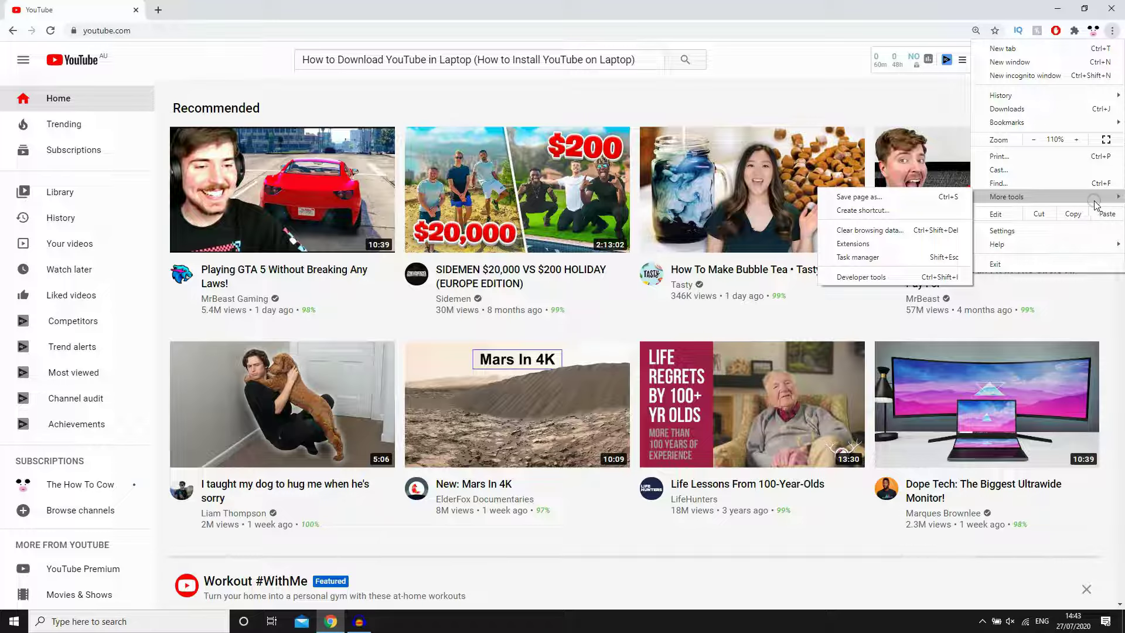
click(915, 216)
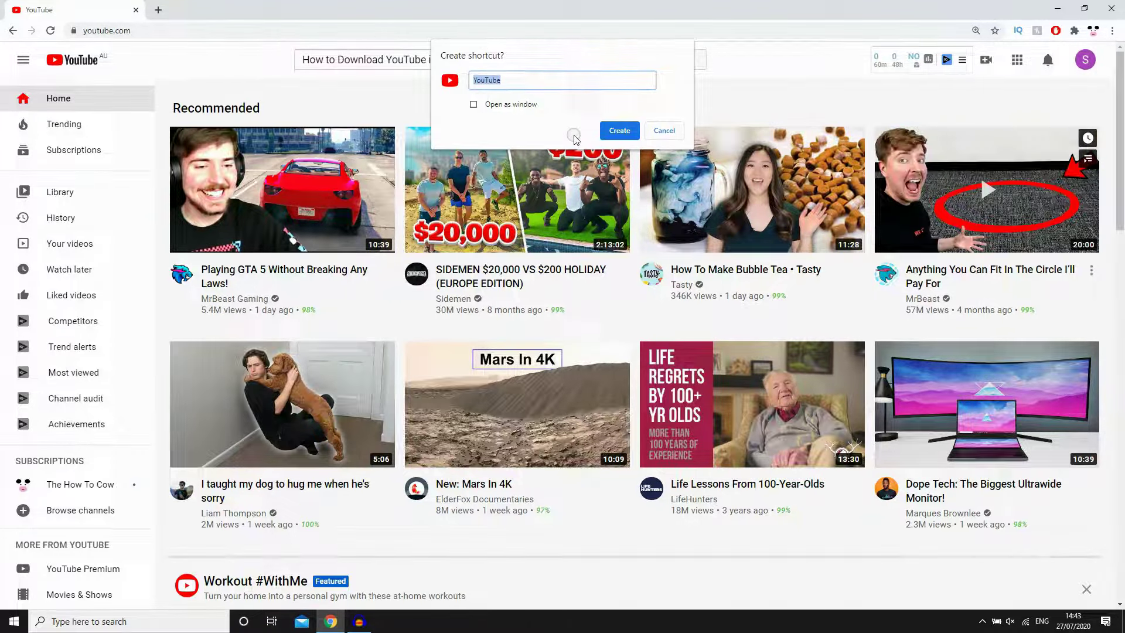
Confirm the YouTube shortcut in the Create shortcut dialog
click(620, 130)
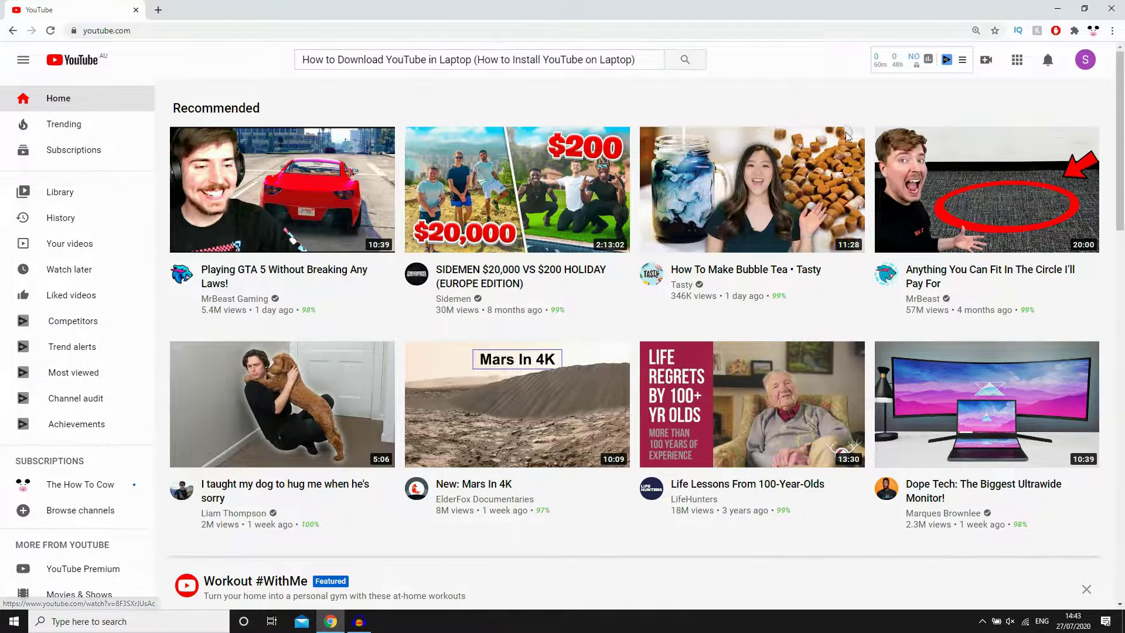